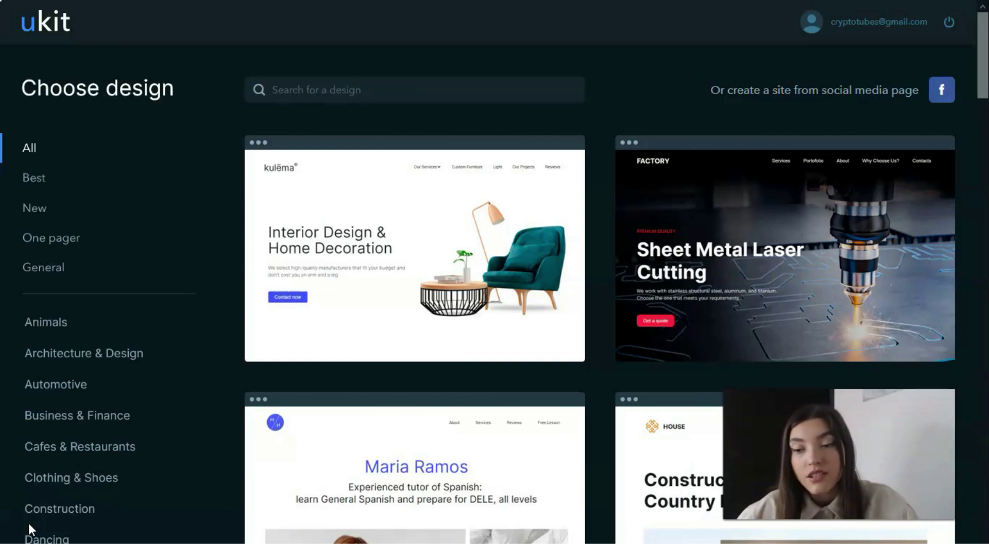
# Filter designs to Flowers & Floristry and preview the Custom Bouquet Delivery template
pyautogui.click(28, 524)
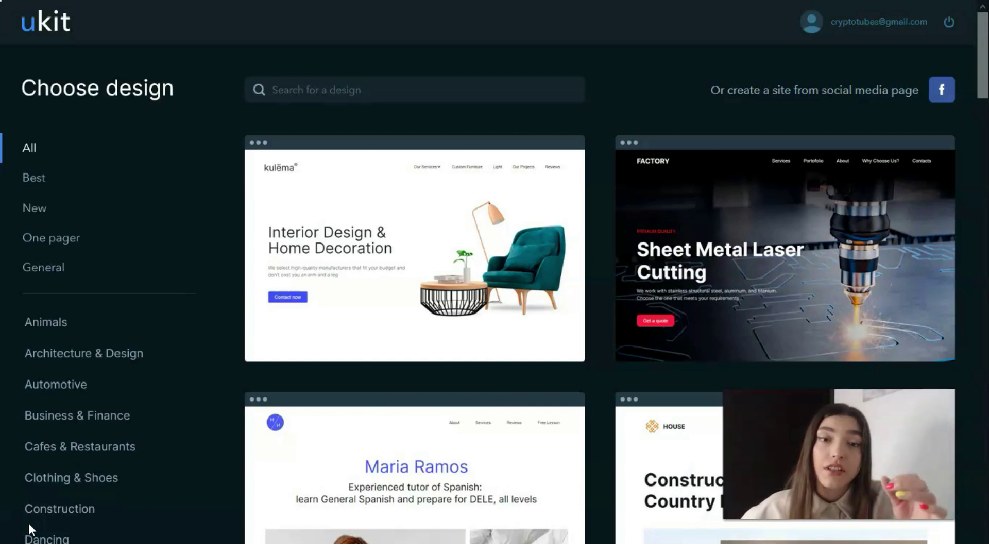
pyautogui.scroll(-3, 588, 325)
pyautogui.scroll(-3, 508, 333)
pyautogui.scroll(5, 509, 334)
pyautogui.scroll(3, 508, 334)
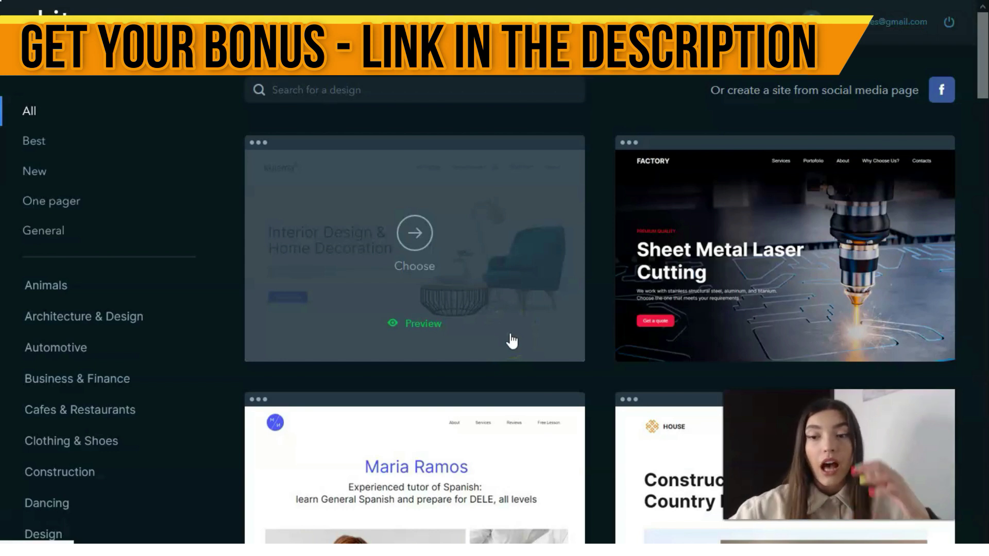
pyautogui.scroll(-5, 553, 315)
pyautogui.scroll(-3, 552, 315)
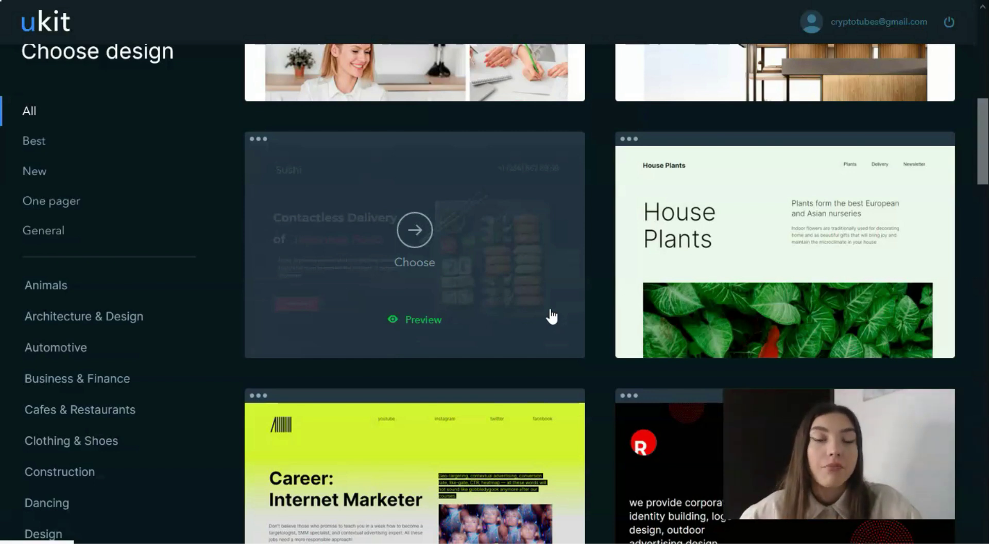
pyautogui.scroll(-5, 144, 309)
pyautogui.scroll(-3, 144, 325)
pyautogui.scroll(-8, 144, 324)
pyautogui.scroll(-1, 155, 317)
pyautogui.scroll(-7, 155, 317)
pyautogui.scroll(8, 160, 321)
pyautogui.scroll(4, 160, 321)
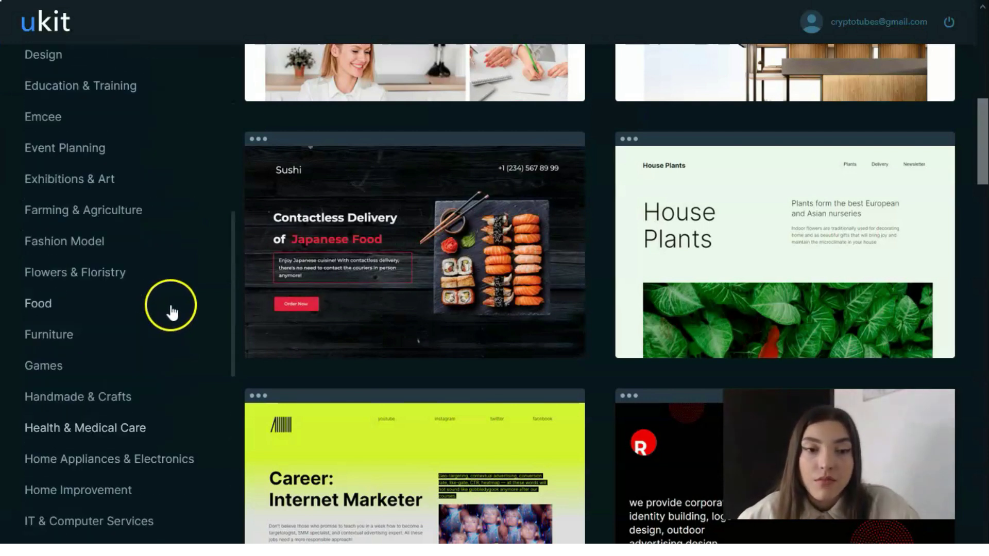
pyautogui.click(105, 272)
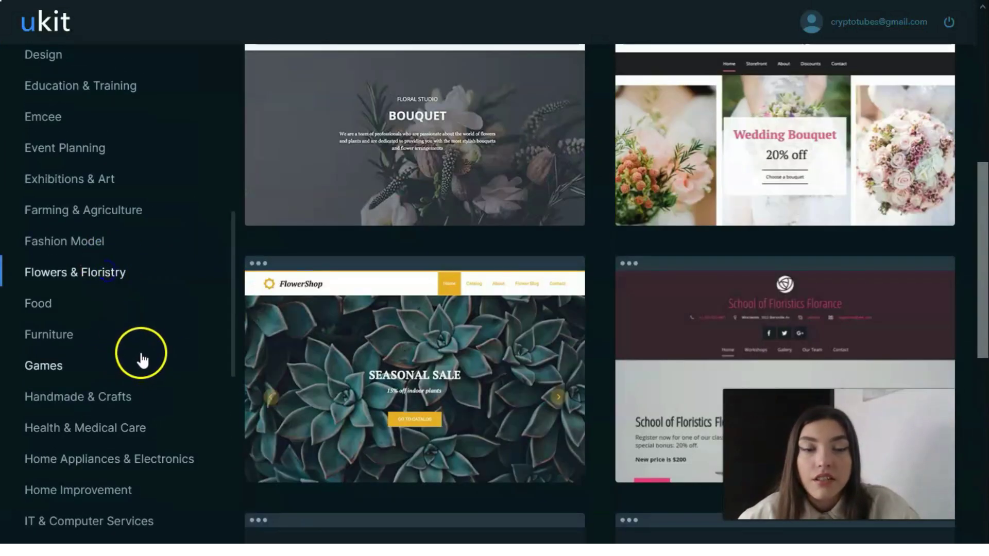
pyautogui.scroll(5, 561, 303)
pyautogui.scroll(-1, 558, 301)
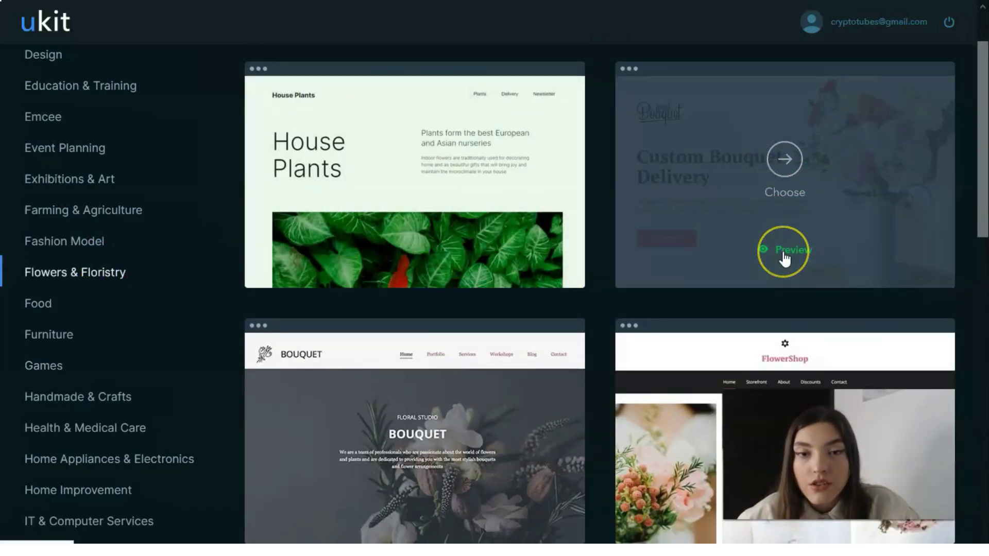
pyautogui.click(784, 250)
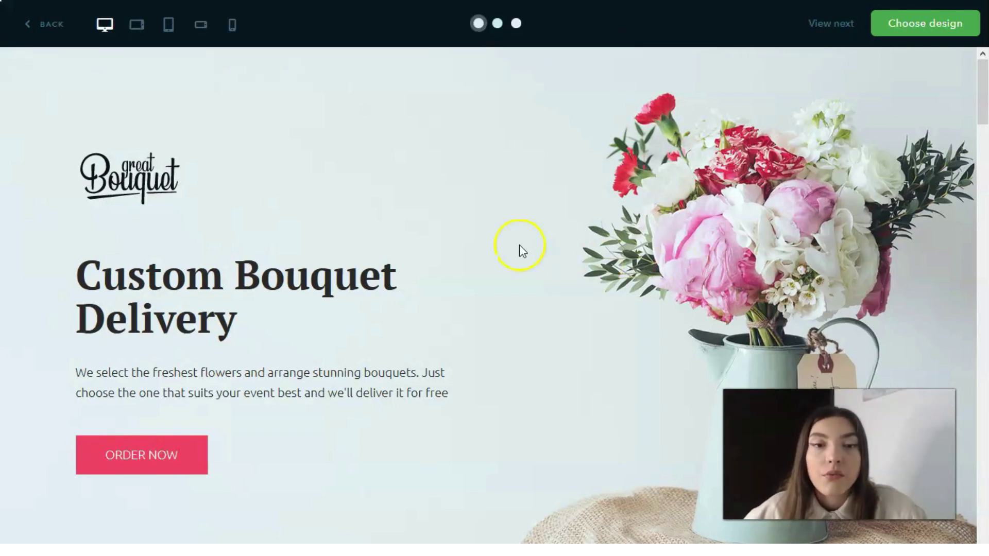
pyautogui.scroll(-5, 475, 232)
pyautogui.scroll(-5, 495, 186)
pyautogui.scroll(-5, 542, 185)
pyautogui.scroll(-5, 566, 188)
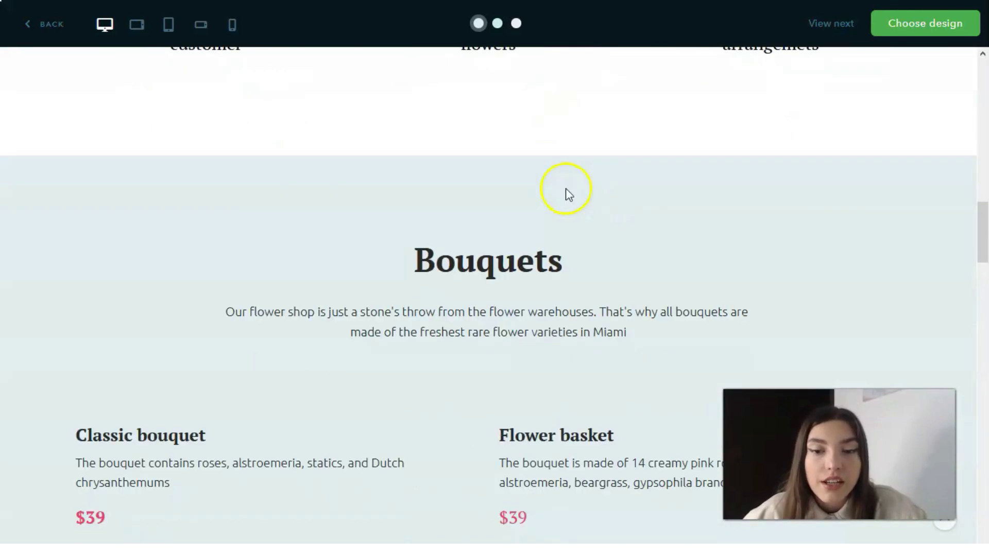
pyautogui.scroll(-5, 566, 188)
pyautogui.scroll(-5, 566, 191)
pyautogui.scroll(-5, 566, 191)
pyautogui.scroll(-5, 572, 197)
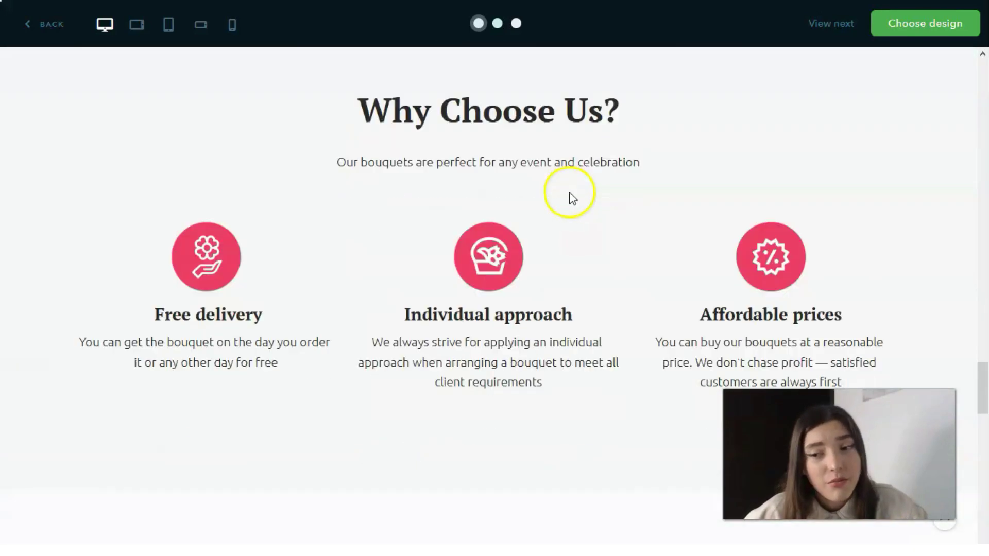
pyautogui.scroll(-5, 572, 197)
pyautogui.scroll(-5, 576, 193)
pyautogui.scroll(1, 576, 193)
pyautogui.scroll(1, 579, 190)
pyautogui.scroll(-6, 578, 190)
pyautogui.scroll(-2, 578, 191)
pyautogui.scroll(6, 578, 191)
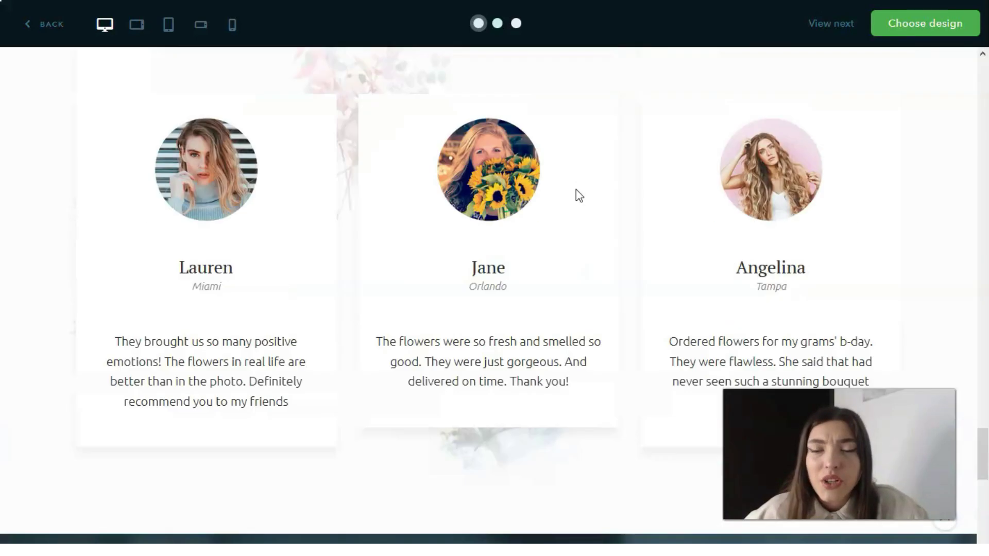
pyautogui.scroll(5, 578, 192)
pyautogui.scroll(6, 578, 191)
pyautogui.scroll(5, 576, 189)
pyautogui.scroll(6, 577, 193)
pyautogui.scroll(5, 579, 193)
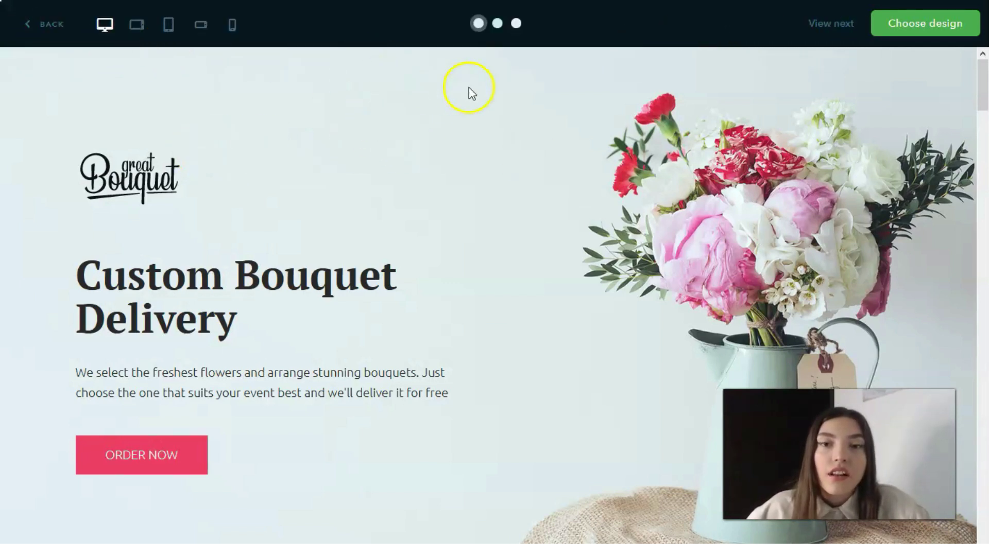
# Compare the second and third colour variants, then return to the original red variant
pyautogui.click(498, 23)
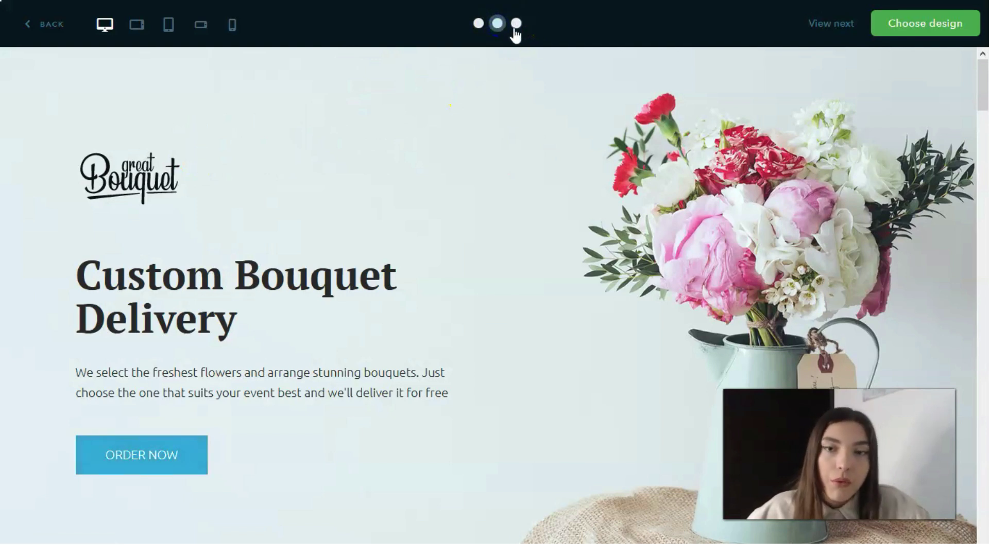
pyautogui.click(516, 23)
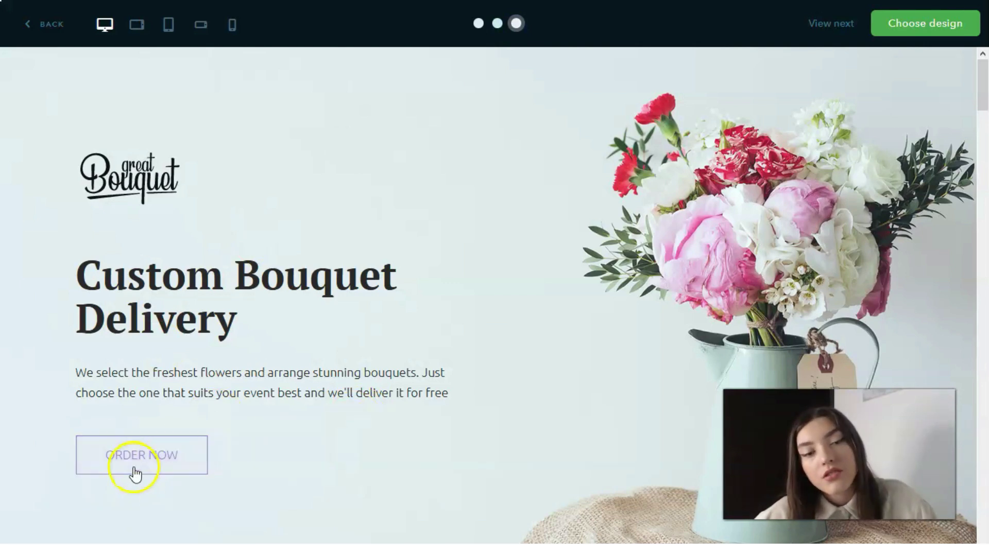
pyautogui.click(498, 24)
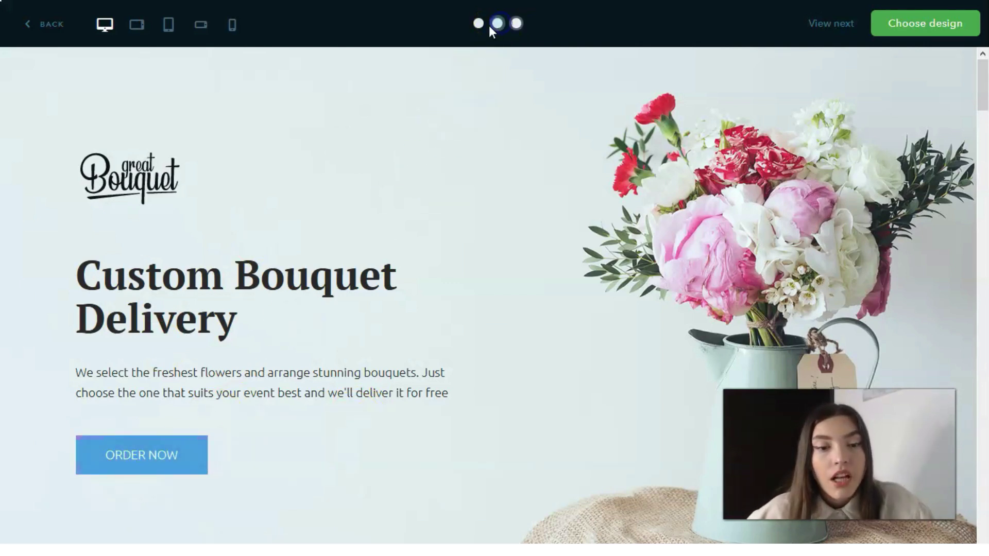
pyautogui.click(480, 23)
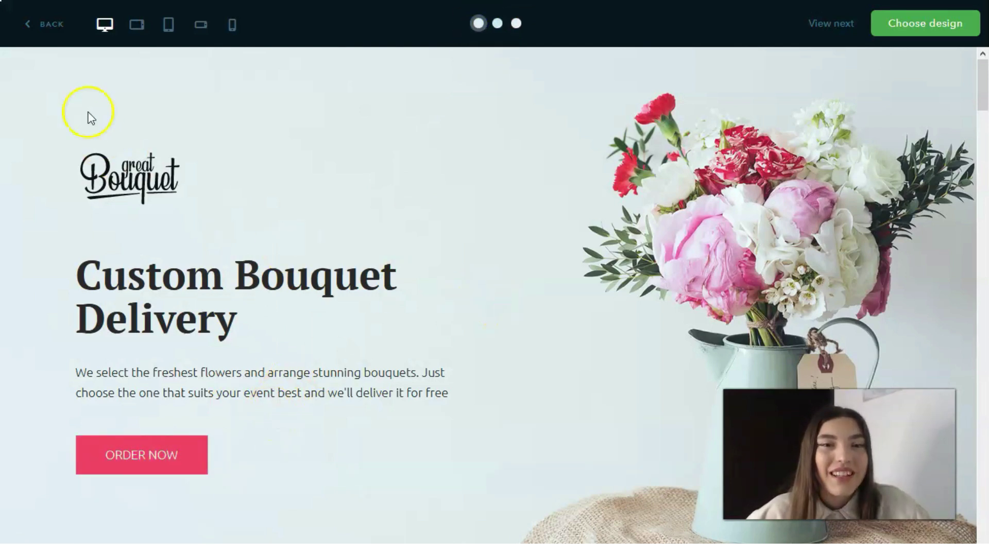
# Check the landscape and portrait tablet and phone layouts, then choose this design for the site
pyautogui.click(136, 24)
pyautogui.scroll(-5, 564, 359)
pyautogui.scroll(-2, 560, 354)
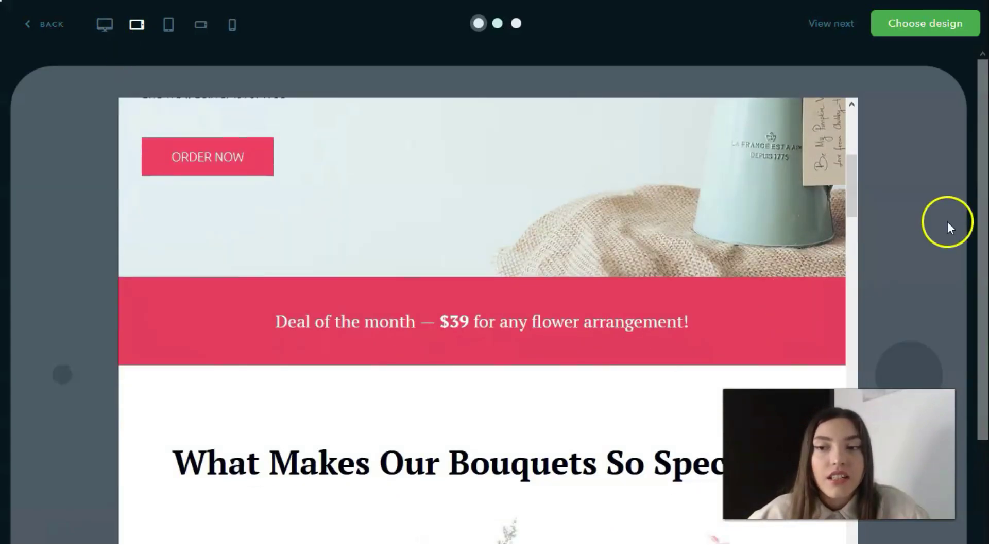
pyautogui.moveTo(854, 206)
pyautogui.mouseDown()
pyautogui.moveTo(876, 377)
pyautogui.moveTo(851, 112)
pyautogui.mouseUp()
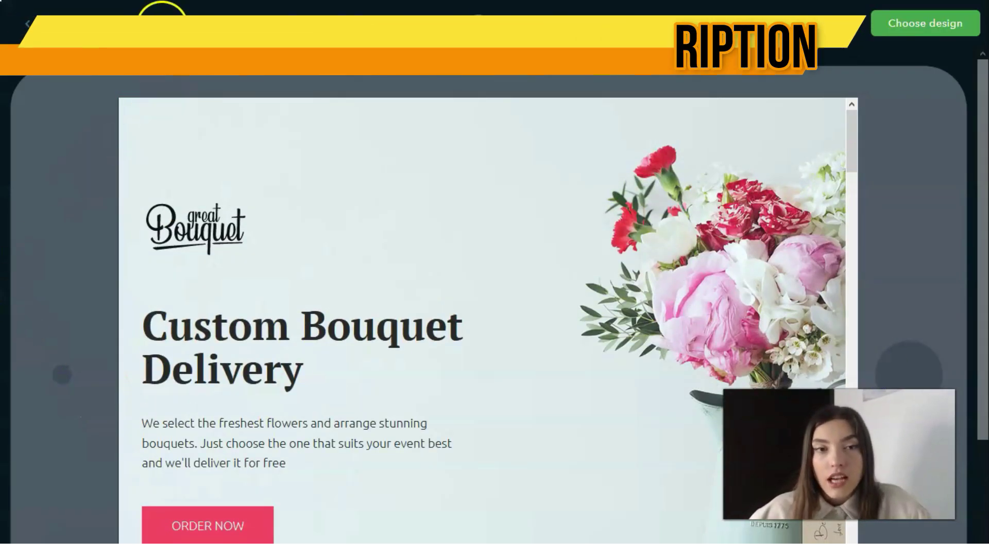
pyautogui.click(168, 24)
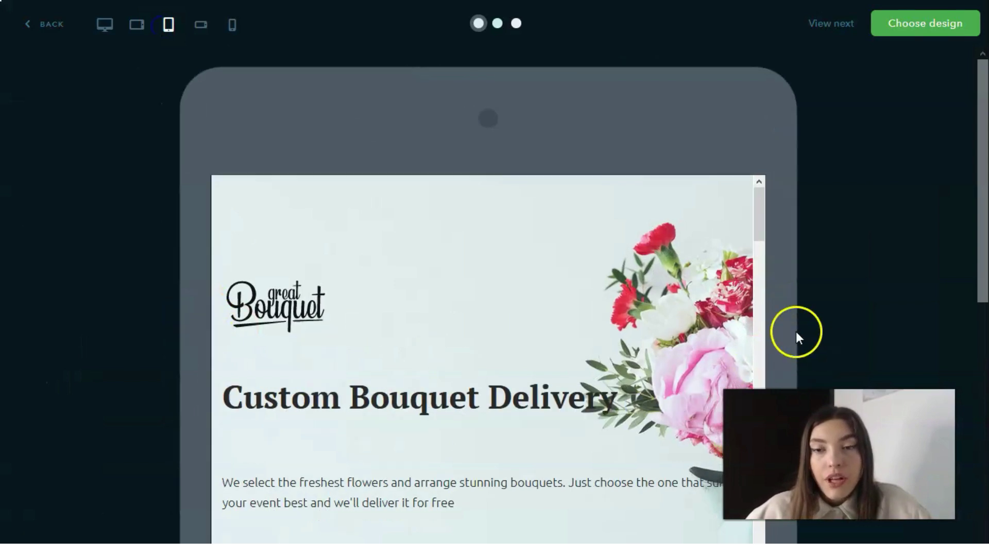
pyautogui.moveTo(758, 223)
pyautogui.mouseDown()
pyautogui.moveTo(771, 372)
pyautogui.moveTo(793, 186)
pyautogui.mouseUp()
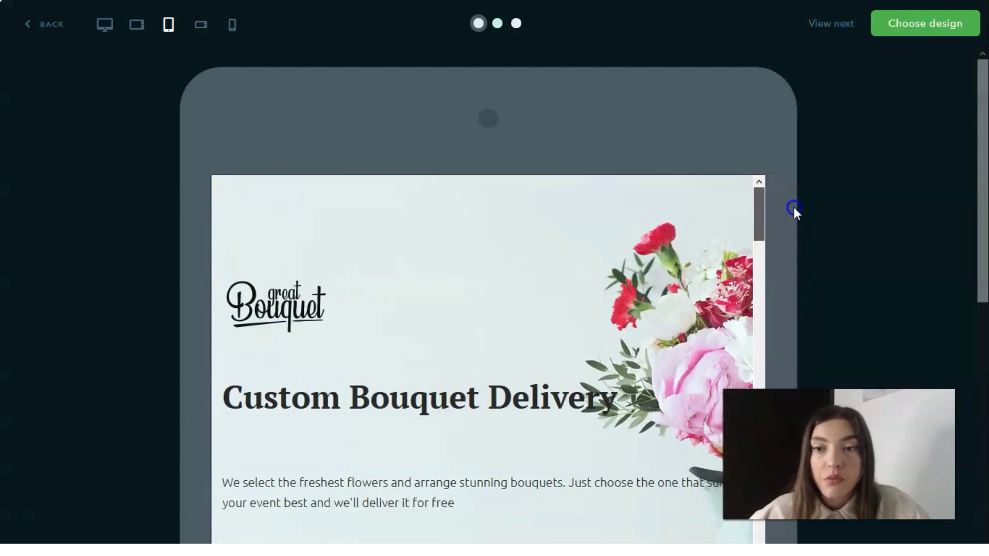
pyautogui.click(201, 24)
pyautogui.moveTo(703, 199)
pyautogui.mouseDown()
pyautogui.moveTo(713, 377)
pyautogui.moveTo(700, 182)
pyautogui.mouseUp()
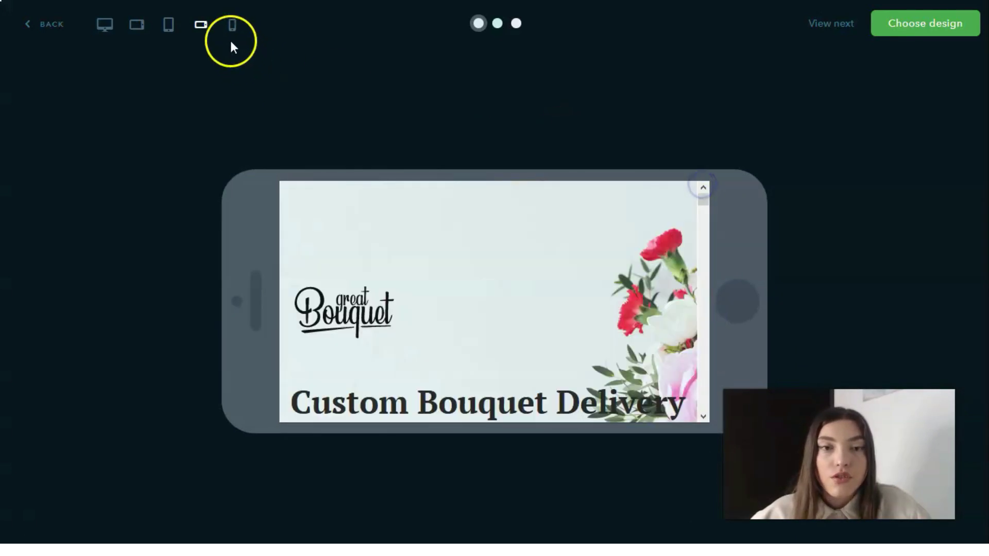
pyautogui.click(233, 25)
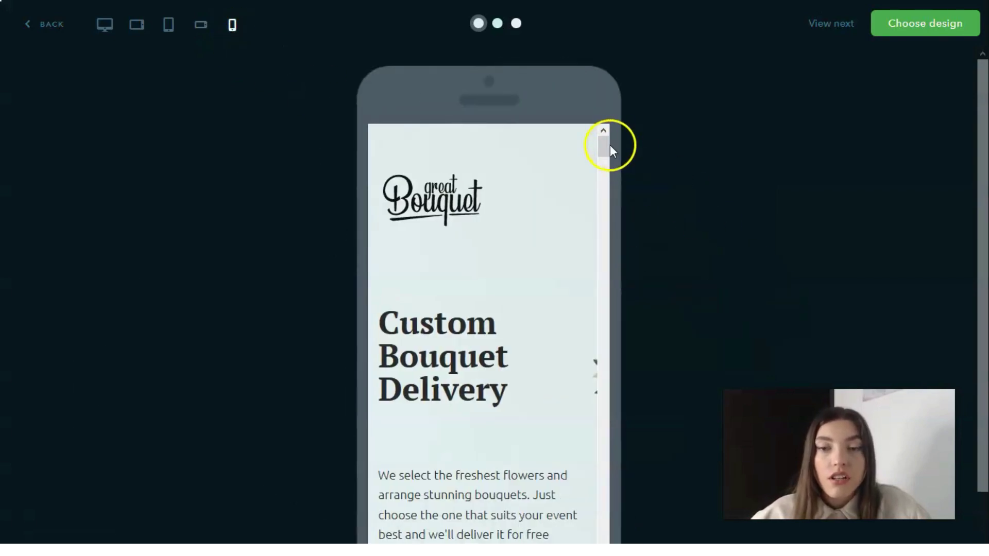
pyautogui.moveTo(603, 145)
pyautogui.mouseDown()
pyautogui.moveTo(654, 480)
pyautogui.moveTo(635, 137)
pyautogui.mouseUp()
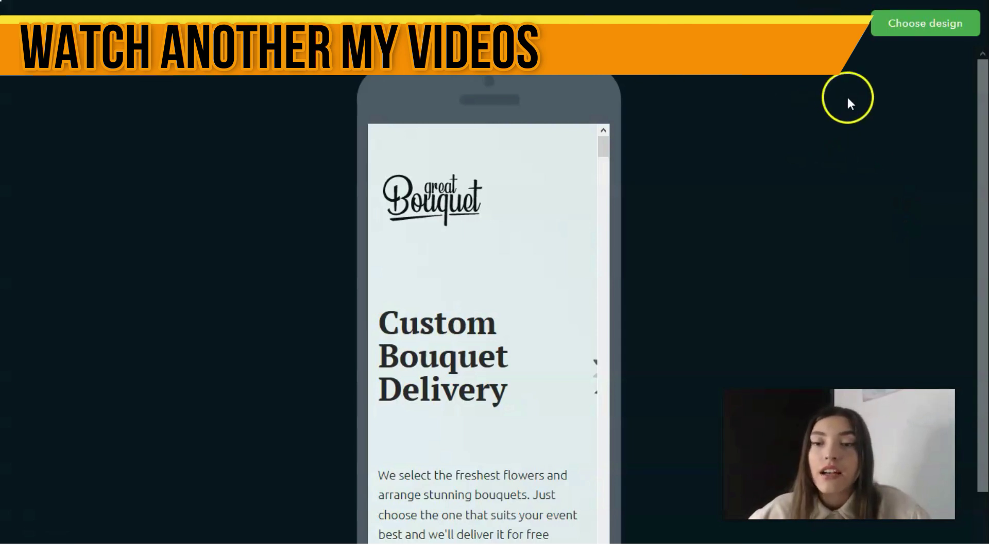
pyautogui.click(924, 23)
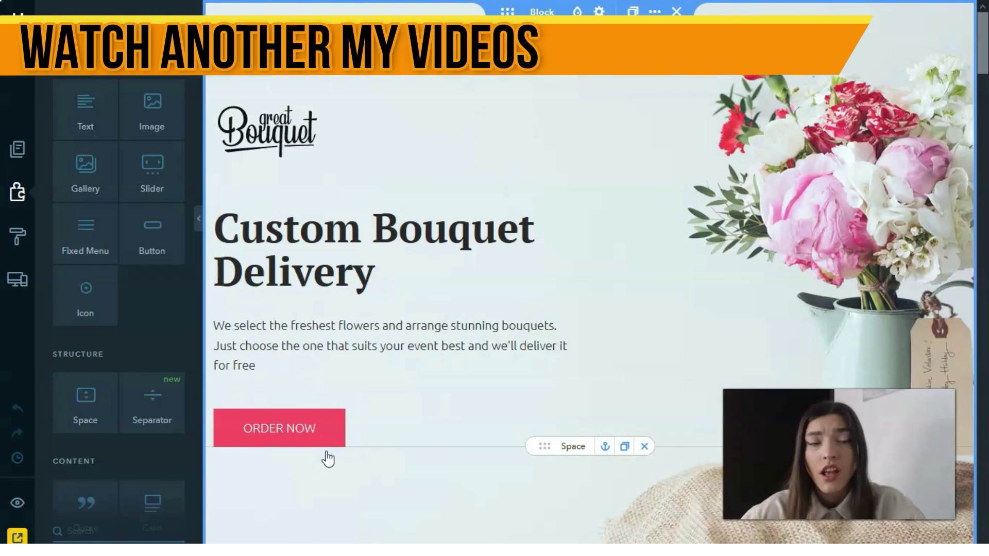
# Deselect the spacing block once the bouquet site opens in the editor
pyautogui.click(328, 464)
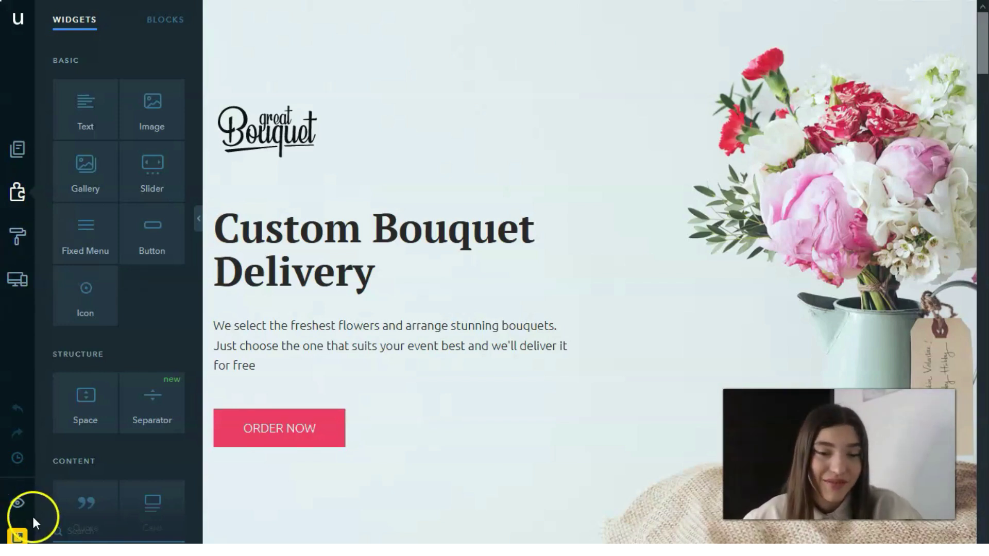
# Show the site's pages list and start adding a new page without creating it
pyautogui.click(17, 148)
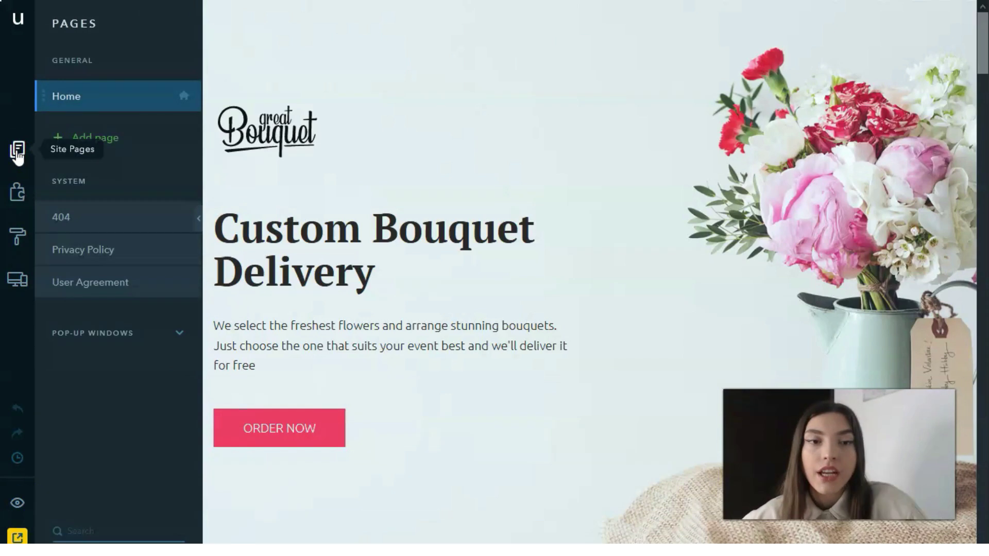
pyautogui.click(97, 141)
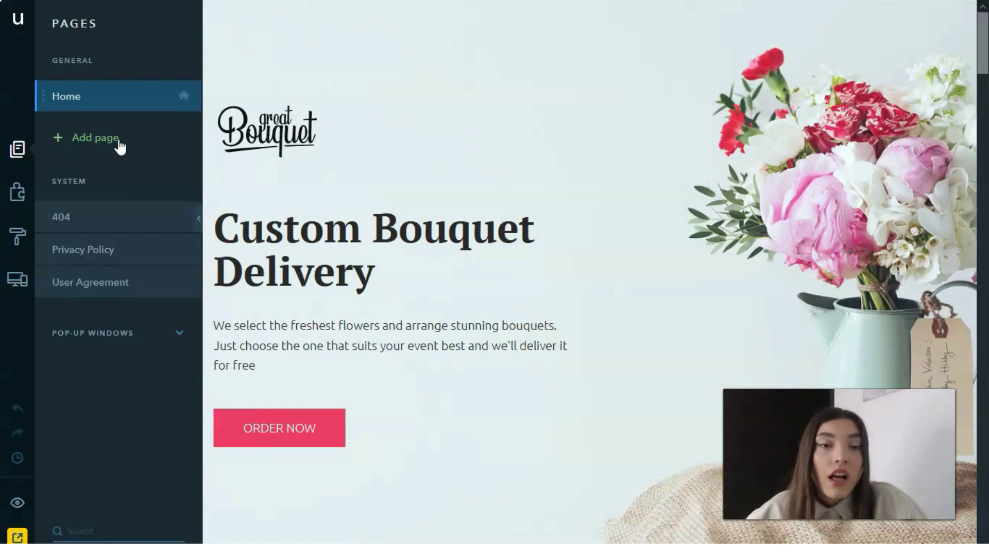
# Add a gallery to the landing page and place a new button just below it
pyautogui.click(17, 192)
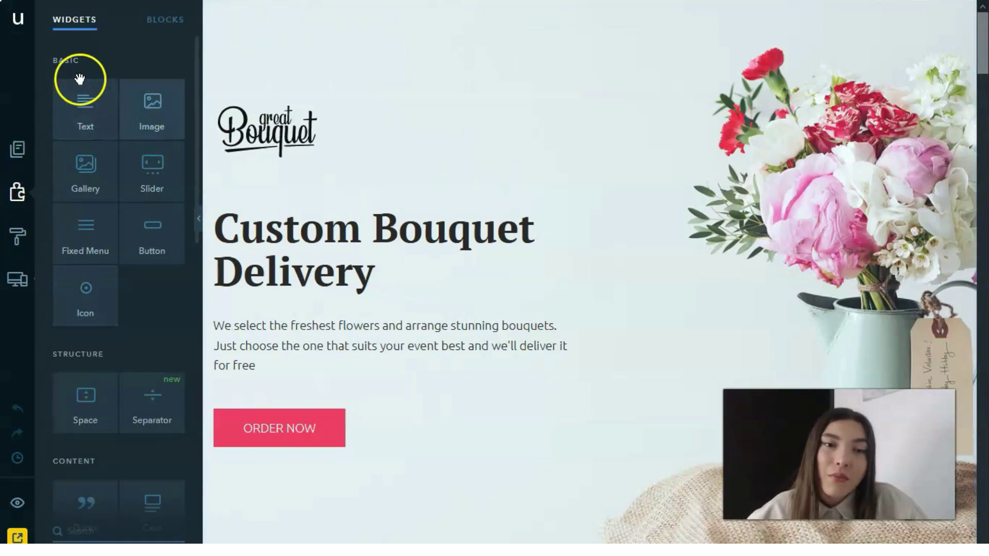
pyautogui.scroll(-3, 85, 293)
pyautogui.scroll(-2, 90, 320)
pyautogui.scroll(-2, 90, 294)
pyautogui.scroll(3, 101, 263)
pyautogui.scroll(3, 100, 193)
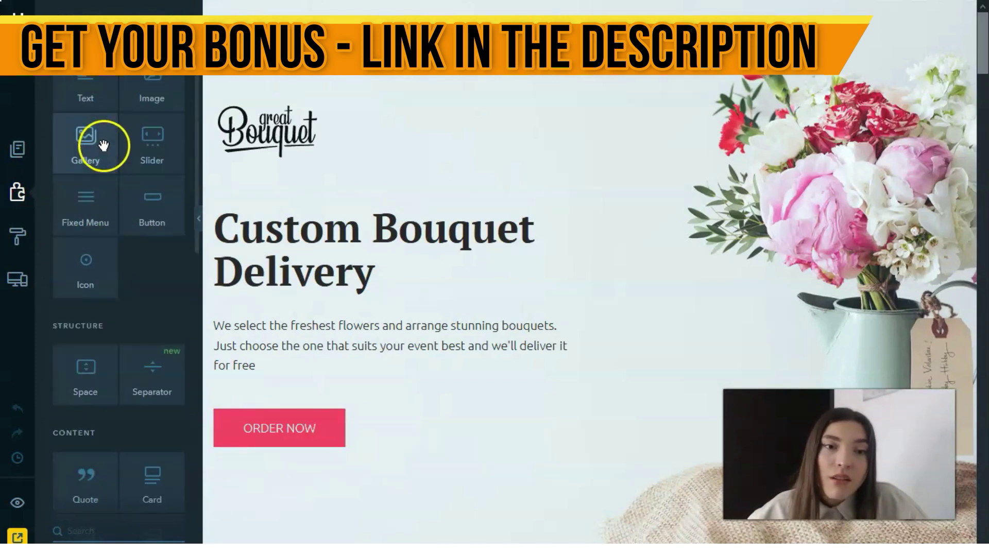
pyautogui.moveTo(91, 148); pyautogui.dragTo(360, 522)
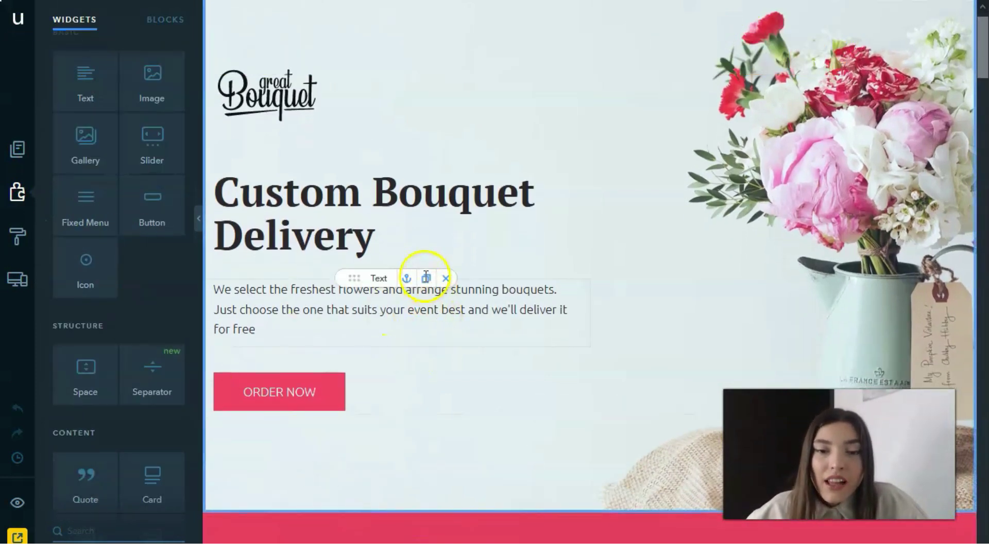
pyautogui.scroll(-4, 354, 200)
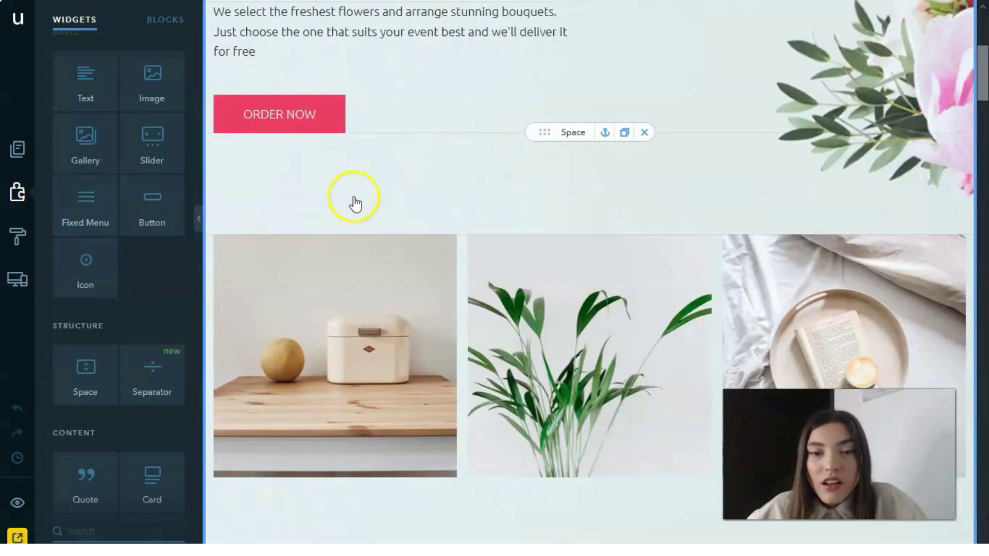
pyautogui.scroll(-2, 354, 200)
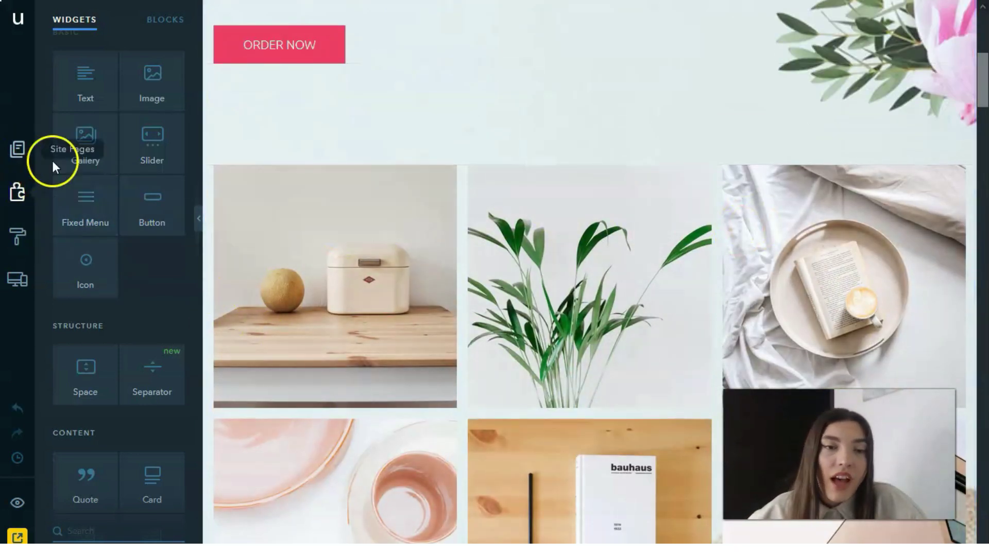
pyautogui.scroll(-2, 116, 194)
pyautogui.moveTo(151, 147)
pyautogui.mouseDown()
pyautogui.moveTo(318, 172)
pyautogui.moveTo(447, 518)
pyautogui.moveTo(491, 483)
pyautogui.mouseUp()
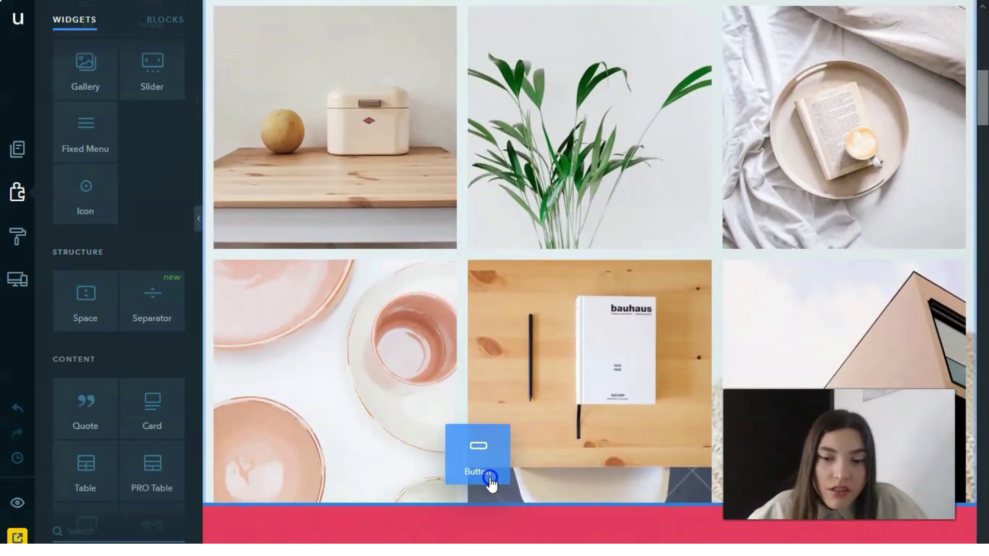
pyautogui.moveTo(492, 482); pyautogui.dragTo(479, 456)
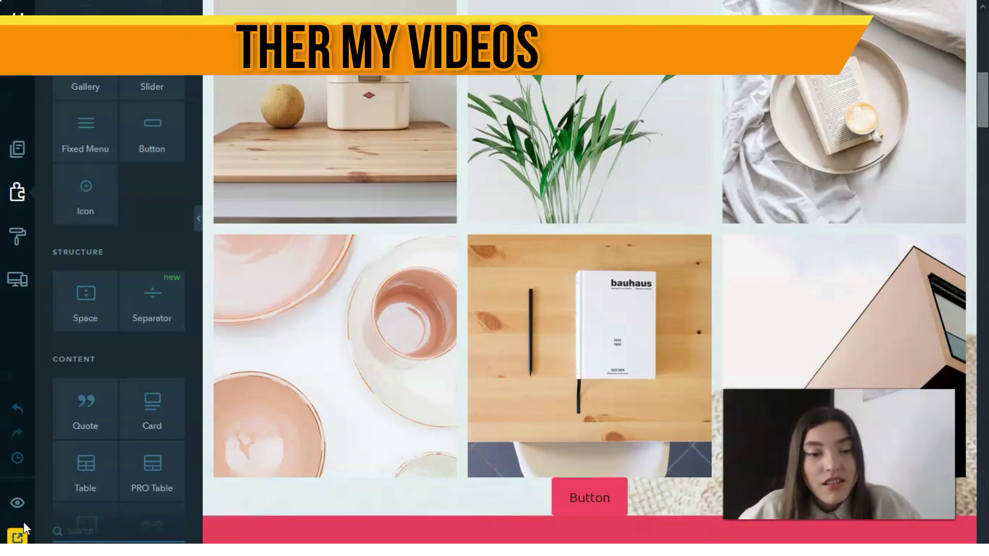
pyautogui.click(17, 190)
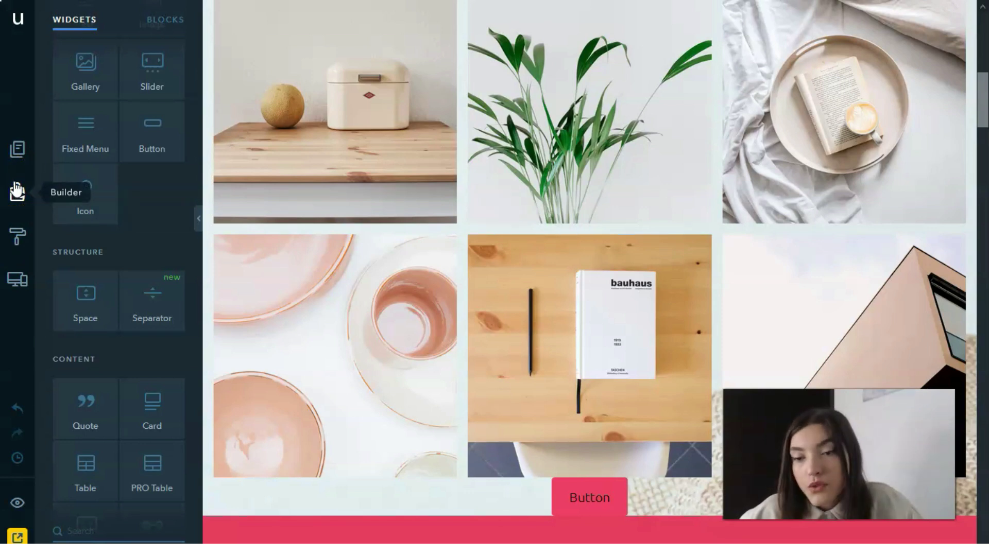
pyautogui.click(17, 192)
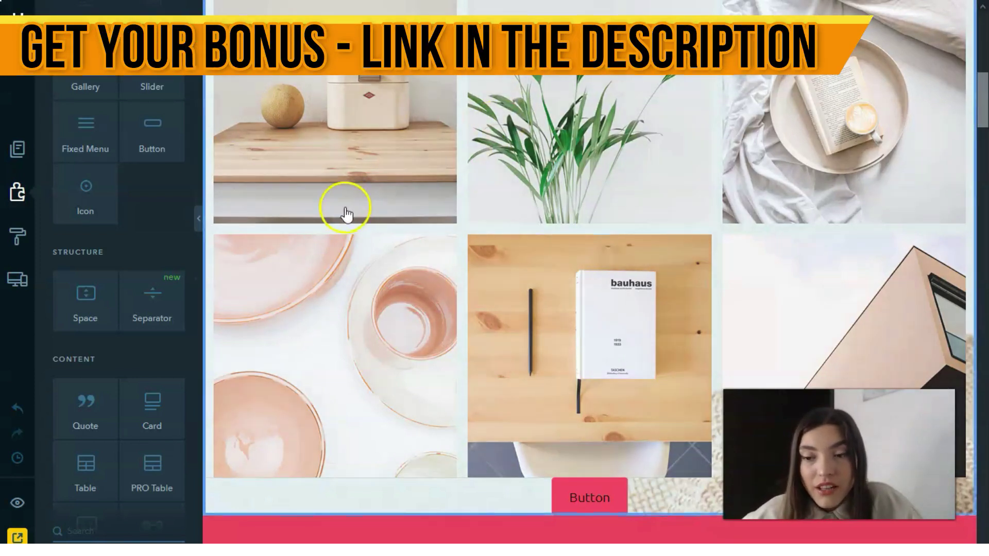
pyautogui.click(379, 199)
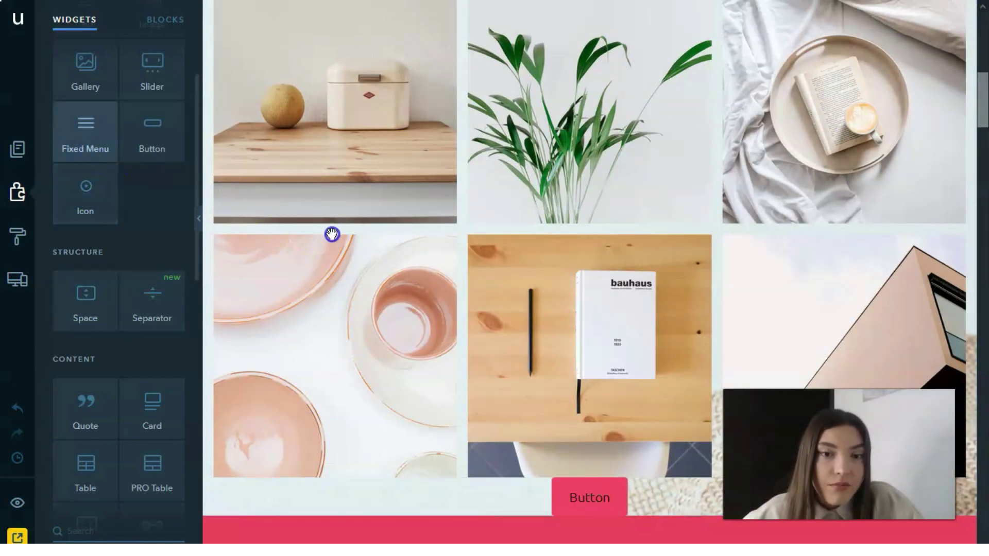
# Drag the Quote widget onto the page above the Deal of the month banner
pyautogui.moveTo(85, 132); pyautogui.dragTo(139, 172)
pyautogui.moveTo(67, 140); pyautogui.dragTo(77, 129)
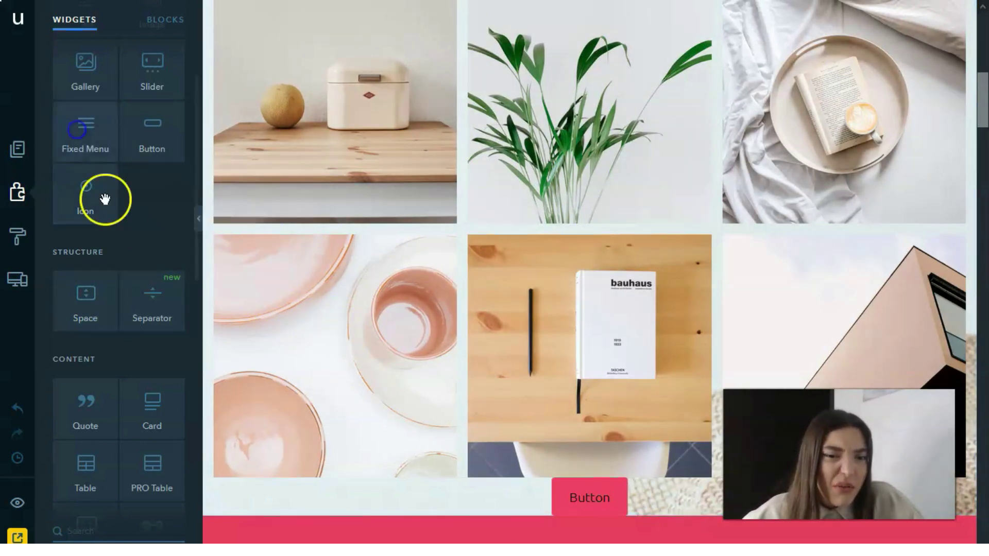
pyautogui.scroll(-3, 131, 294)
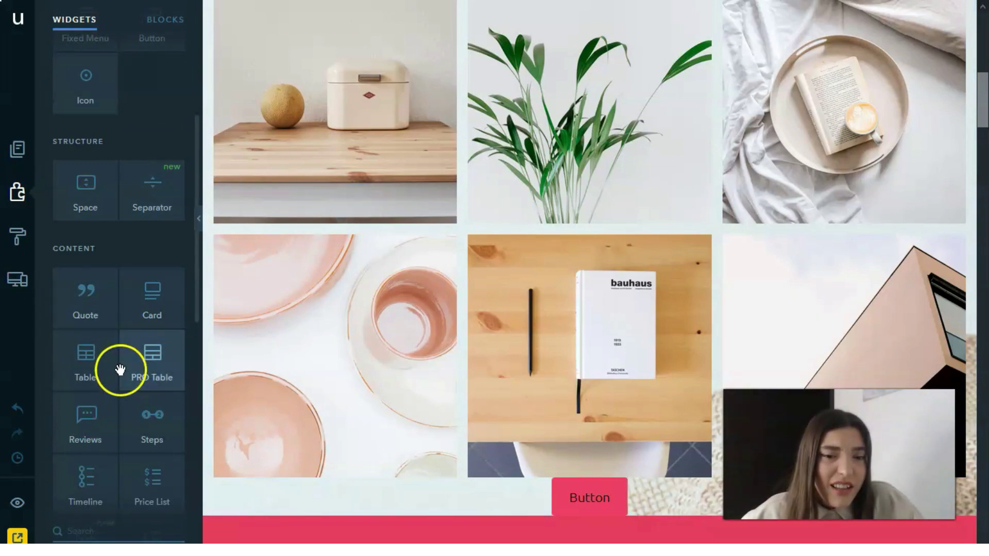
pyautogui.scroll(-2, 95, 331)
pyautogui.scroll(2, 95, 331)
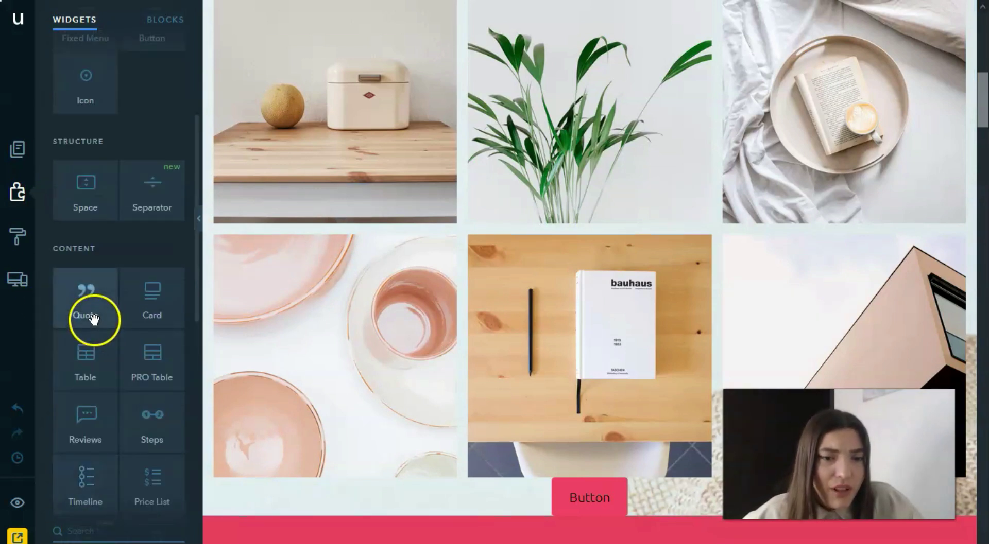
pyautogui.moveTo(85, 309)
pyautogui.mouseDown()
pyautogui.moveTo(368, 535)
pyautogui.moveTo(403, 541)
pyautogui.moveTo(349, 515)
pyautogui.mouseUp()
pyautogui.scroll(-5, 358, 428)
pyautogui.scroll(-3, 358, 429)
pyautogui.scroll(-2, 363, 340)
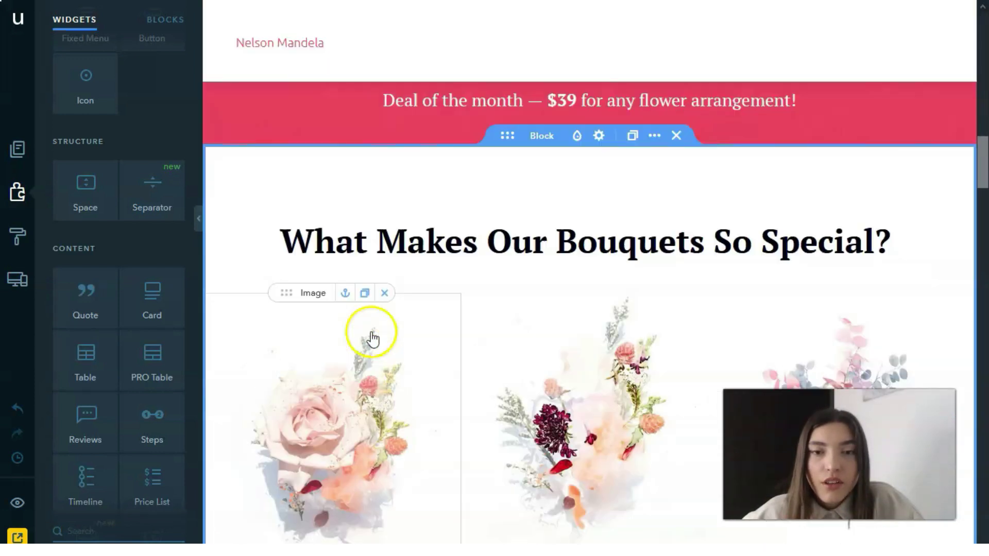
pyautogui.scroll(1, 325, 124)
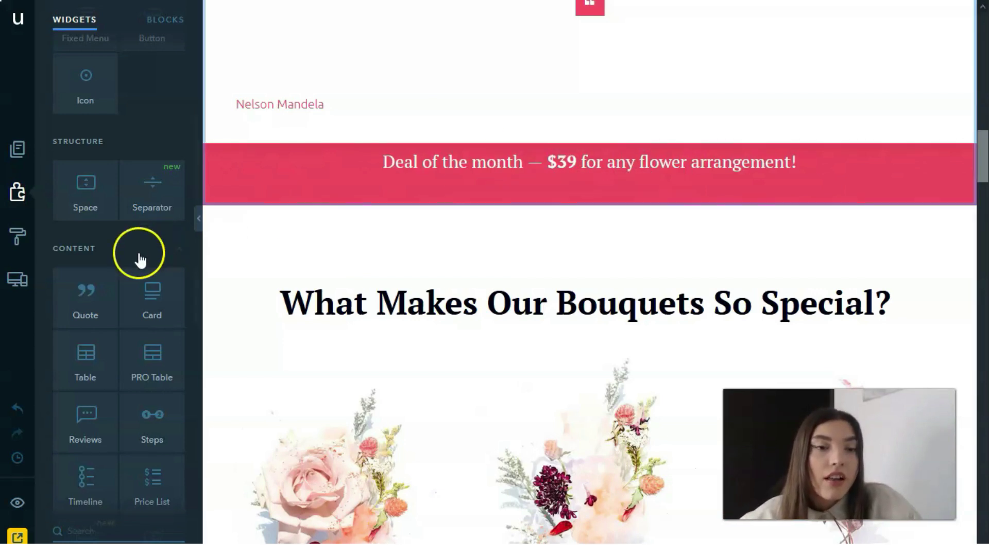
# Apply the Roboto and Ubuntu font pair in the site-wide design settings
pyautogui.click(17, 240)
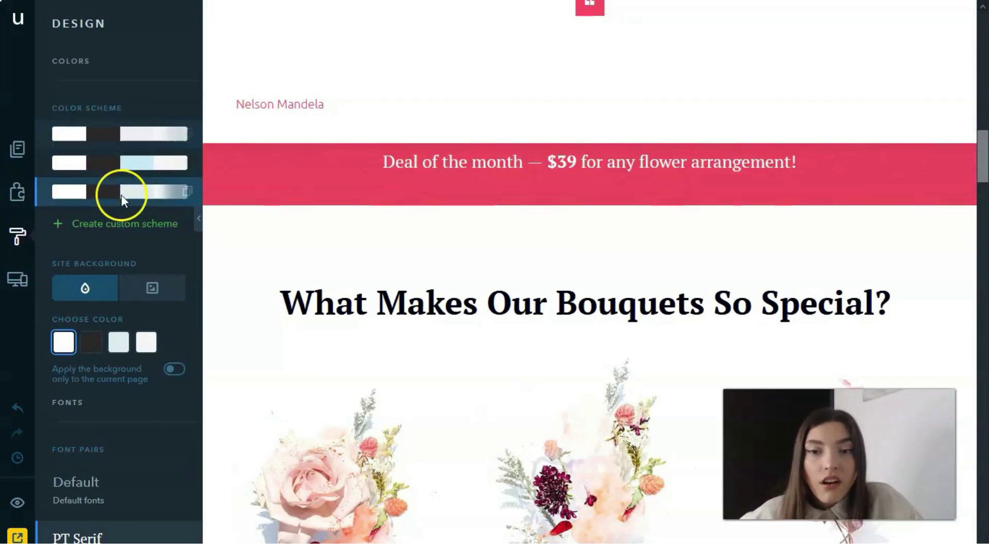
pyautogui.scroll(-2, 122, 233)
pyautogui.scroll(-2, 119, 247)
pyautogui.scroll(-2, 119, 247)
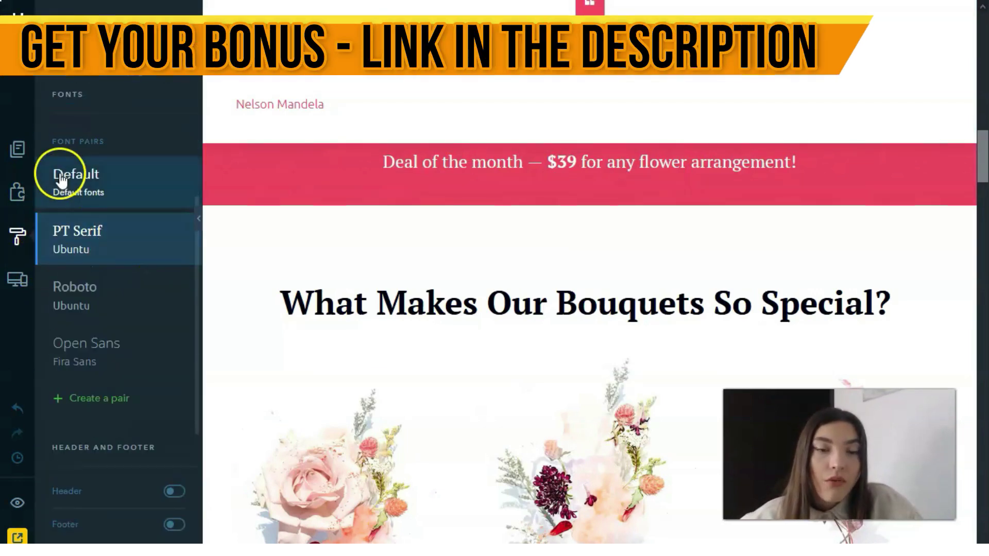
pyautogui.click(132, 300)
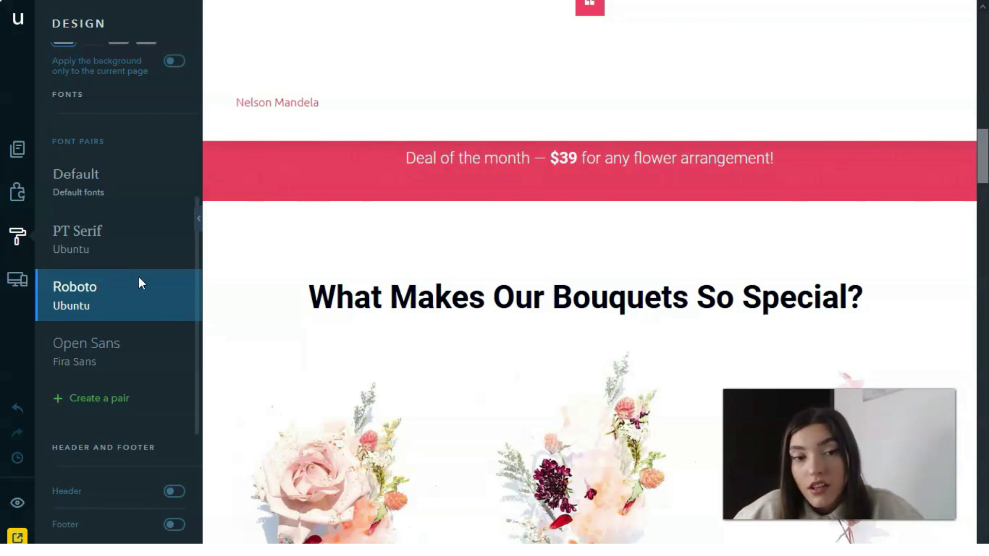
pyautogui.click(157, 246)
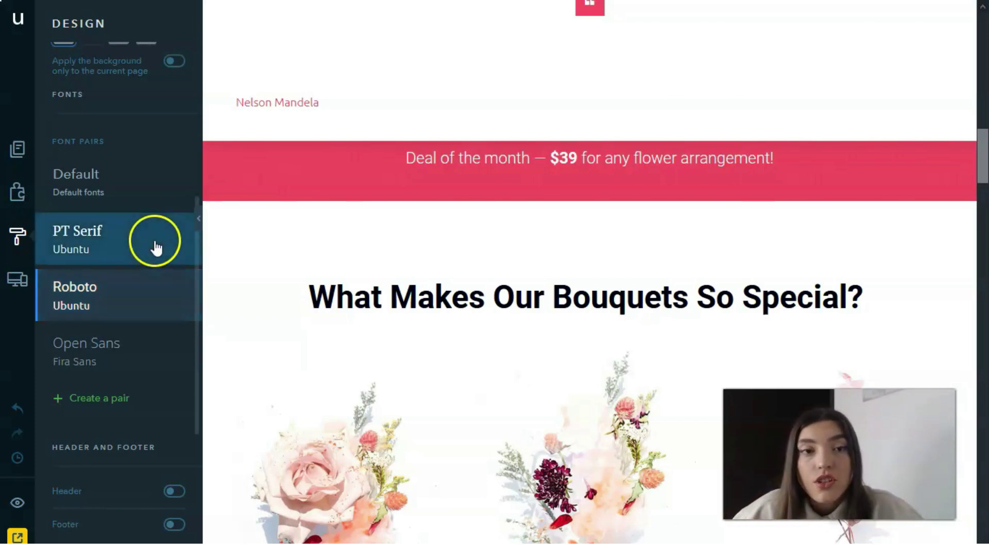
# Select the What Makes Our Bouquets block and bring up the per-device view settings
pyautogui.click(243, 305)
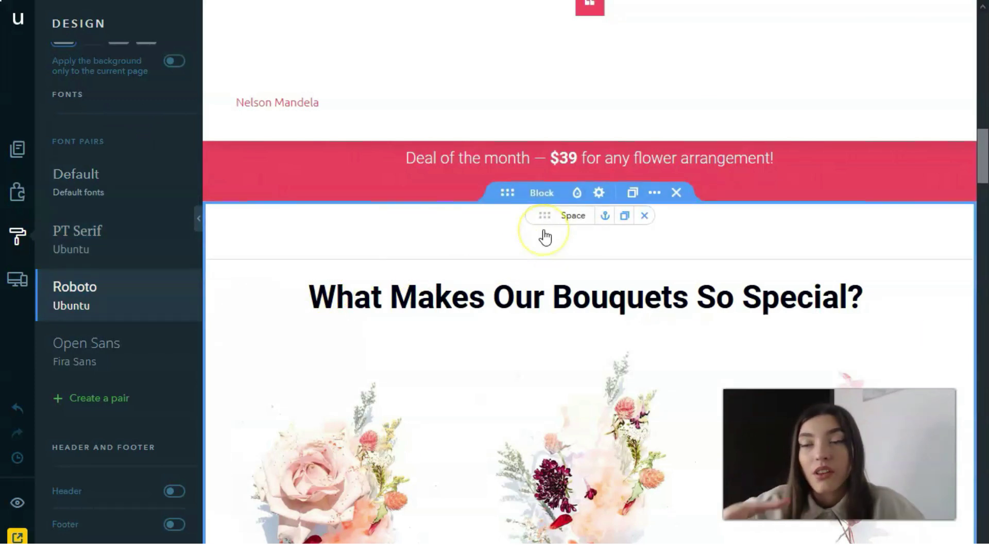
pyautogui.moveTo(546, 236)
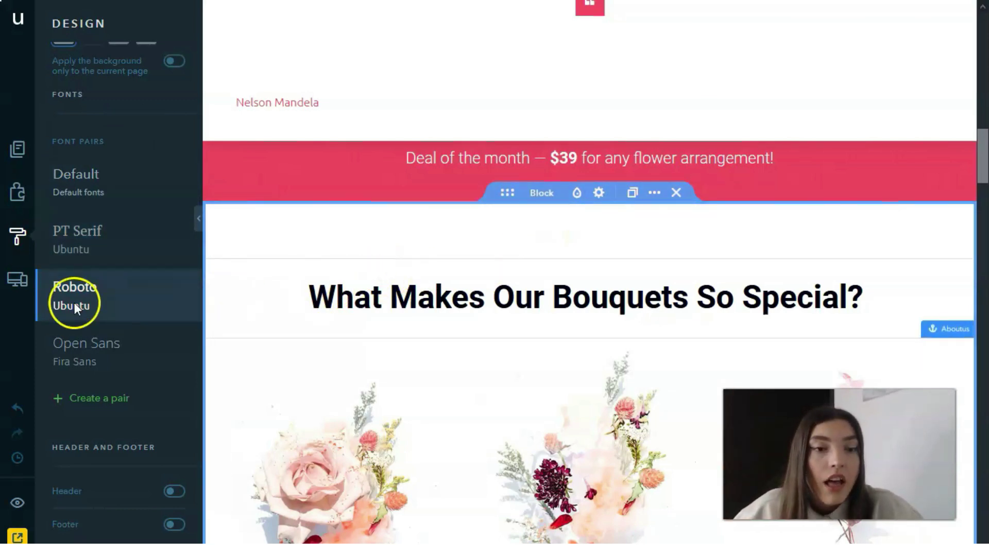
pyautogui.click(18, 285)
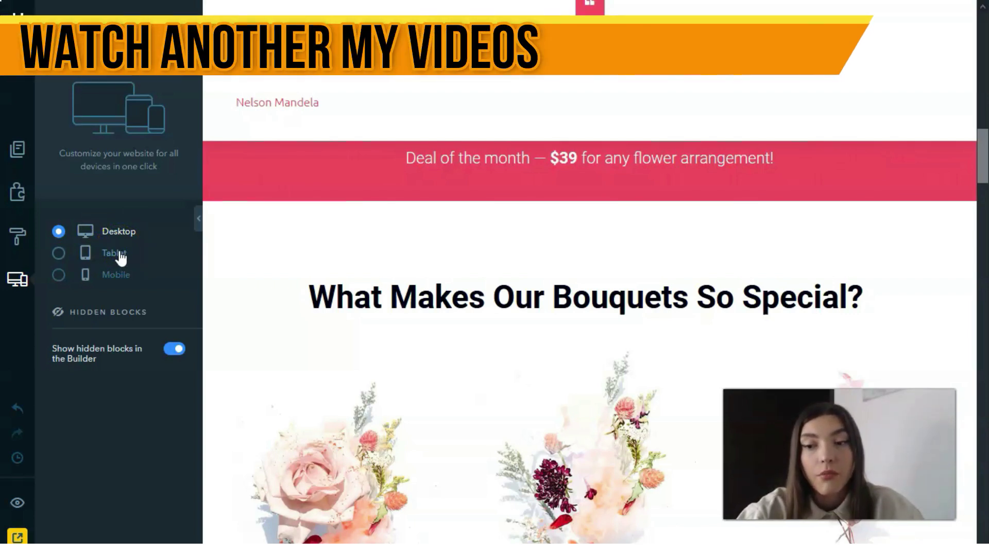
# Preview the landing page in tablet layout, then in mobile layout
pyautogui.click(121, 257)
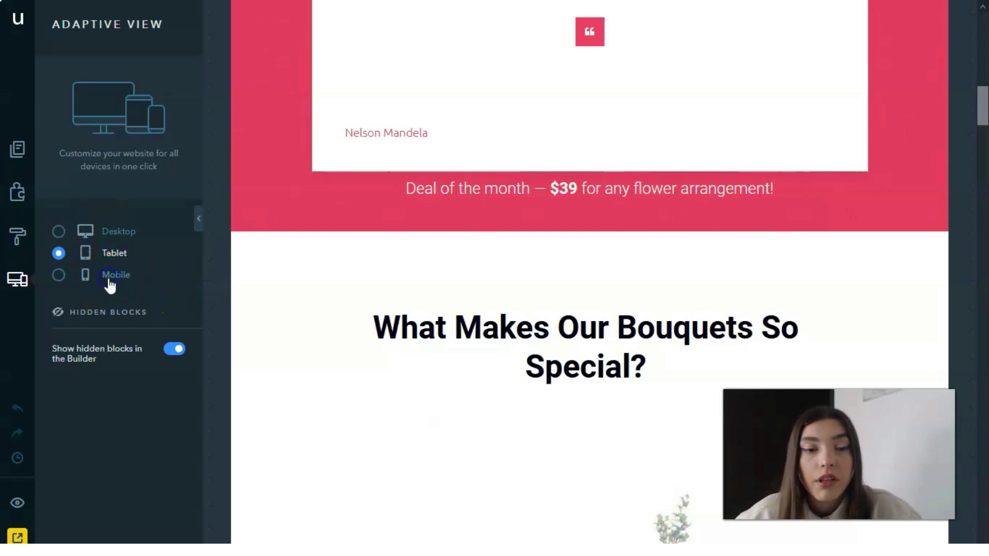
pyautogui.click(98, 286)
pyautogui.scroll(-8, 540, 332)
pyautogui.scroll(-4, 543, 329)
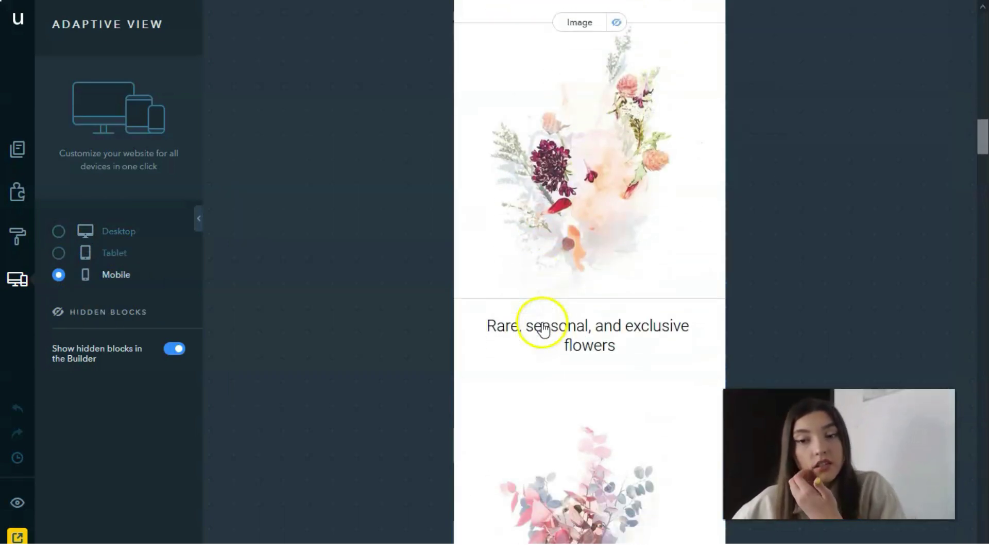
pyautogui.scroll(-4, 544, 313)
pyautogui.scroll(-4, 544, 313)
pyautogui.scroll(-4, 544, 313)
pyautogui.scroll(-4, 544, 314)
pyautogui.scroll(-4, 542, 312)
pyautogui.scroll(5, 542, 313)
pyautogui.scroll(5, 543, 313)
pyautogui.scroll(5, 541, 324)
pyautogui.scroll(5, 541, 323)
pyautogui.scroll(5, 541, 324)
pyautogui.scroll(5, 541, 323)
pyautogui.scroll(3, 541, 323)
pyautogui.scroll(5, 541, 323)
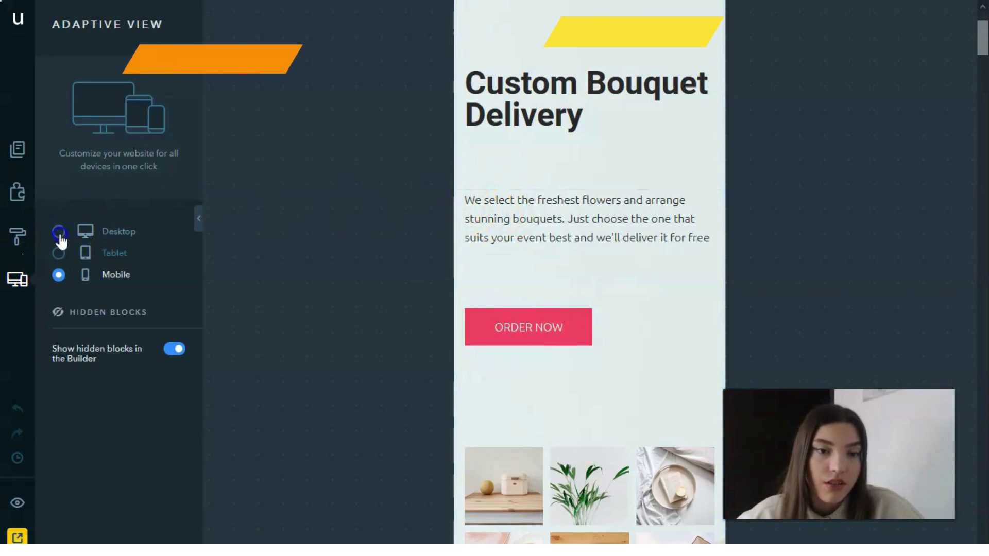
# Switch back to the desktop layout and briefly select the ORDER NOW button
pyautogui.click(60, 232)
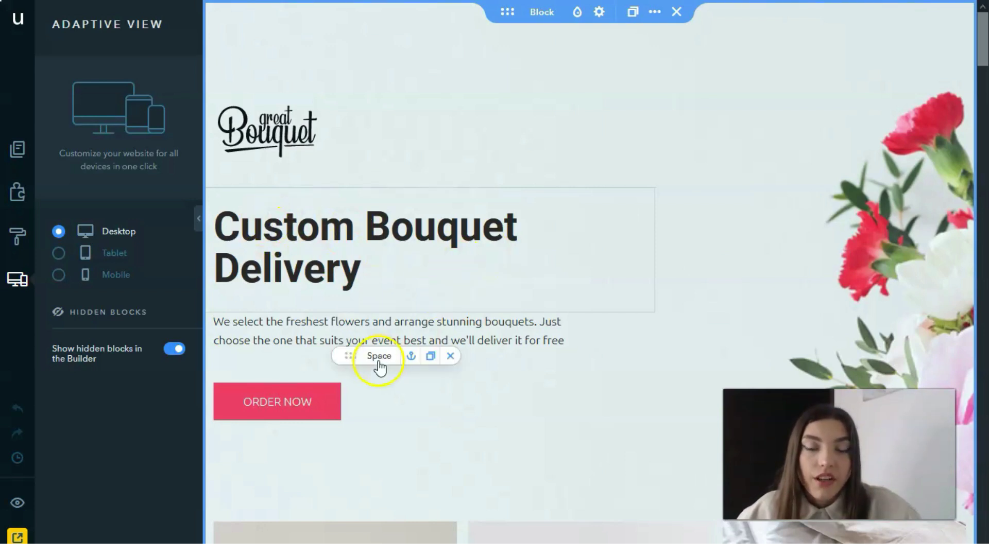
pyautogui.click(274, 402)
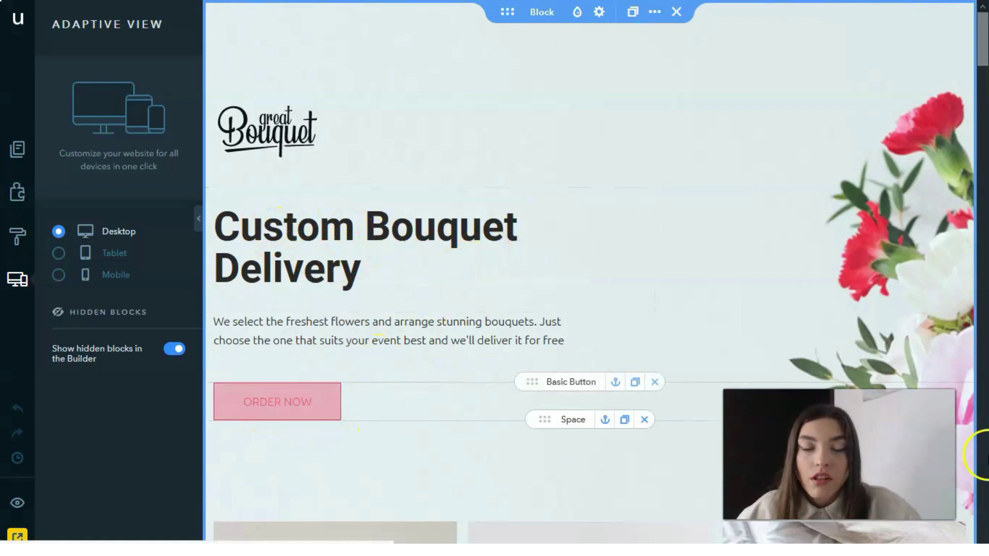
pyautogui.click(325, 437)
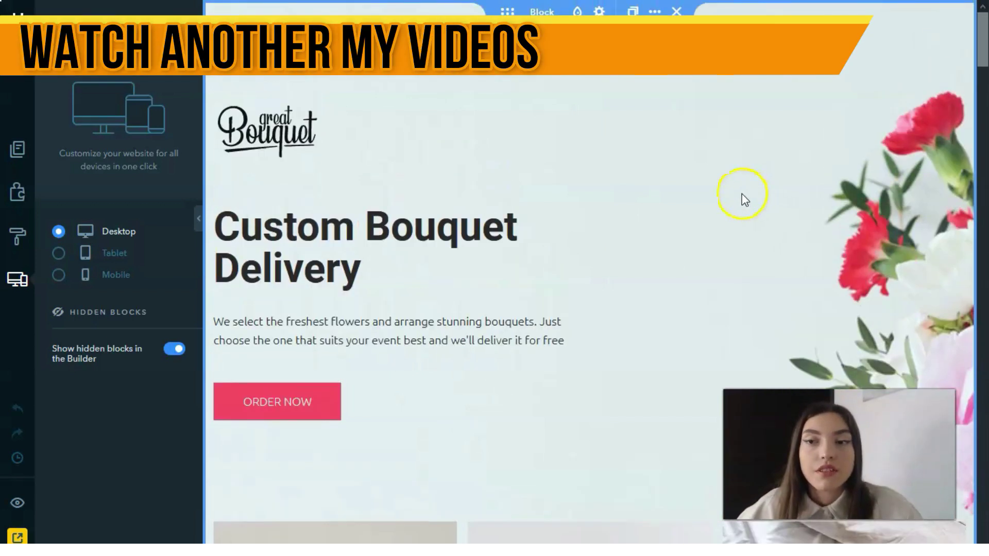
pyautogui.scroll(-8, 746, 197)
pyautogui.scroll(-5, 749, 211)
pyautogui.scroll(-6, 748, 210)
pyautogui.scroll(-6, 748, 210)
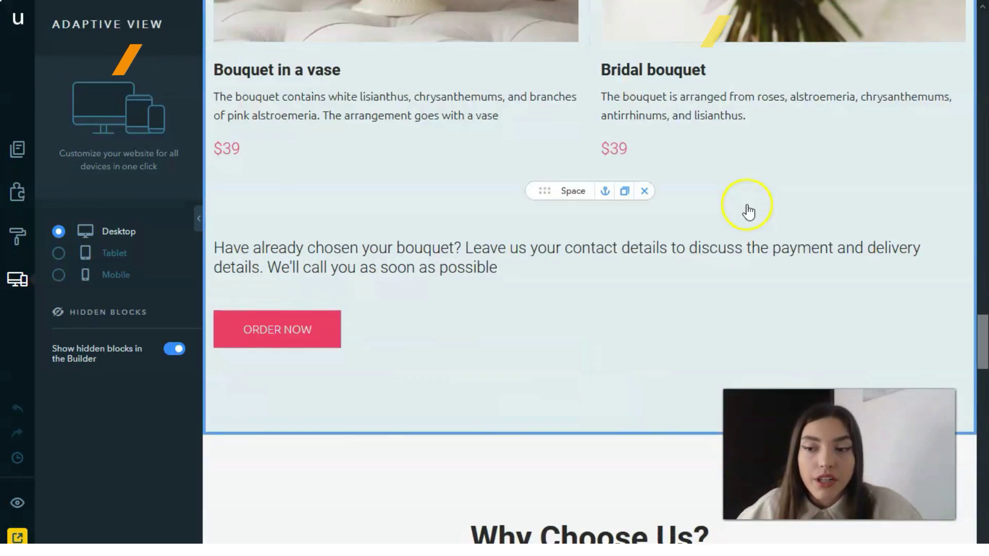
pyautogui.scroll(-6, 757, 208)
pyautogui.scroll(-8, 761, 206)
pyautogui.scroll(-1, 761, 206)
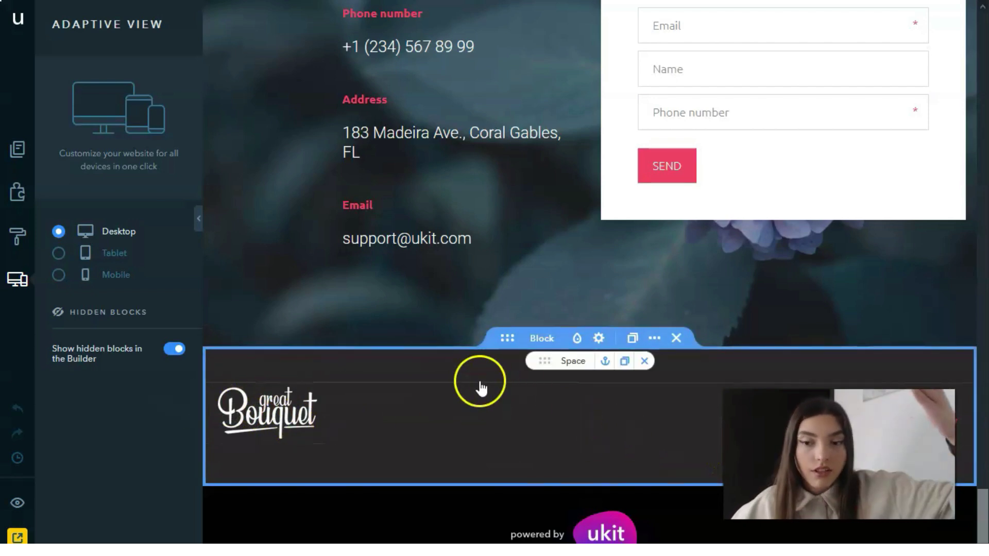
pyautogui.scroll(5, 492, 382)
pyautogui.scroll(-2, 398, 164)
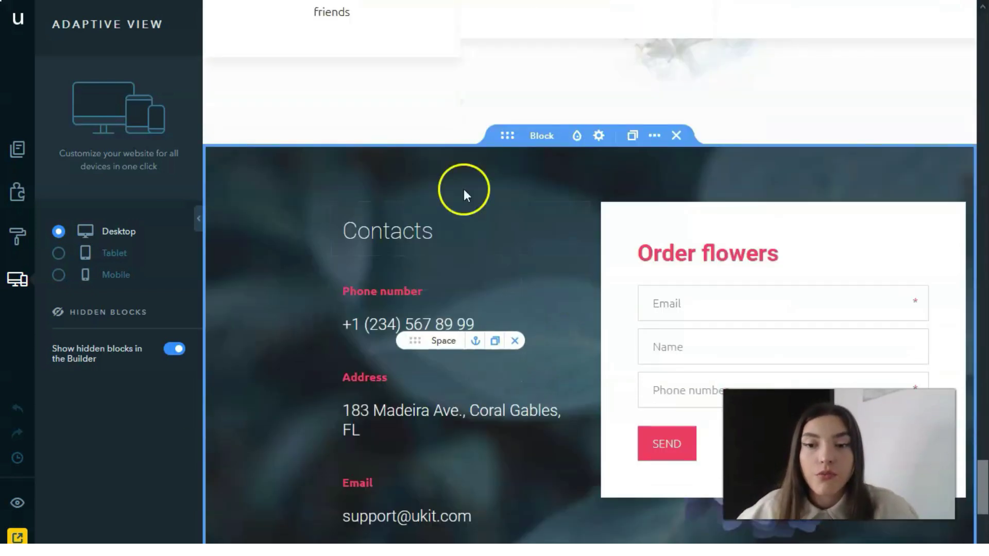
pyautogui.scroll(5, 618, 248)
pyautogui.scroll(5, 600, 238)
pyautogui.scroll(5, 599, 238)
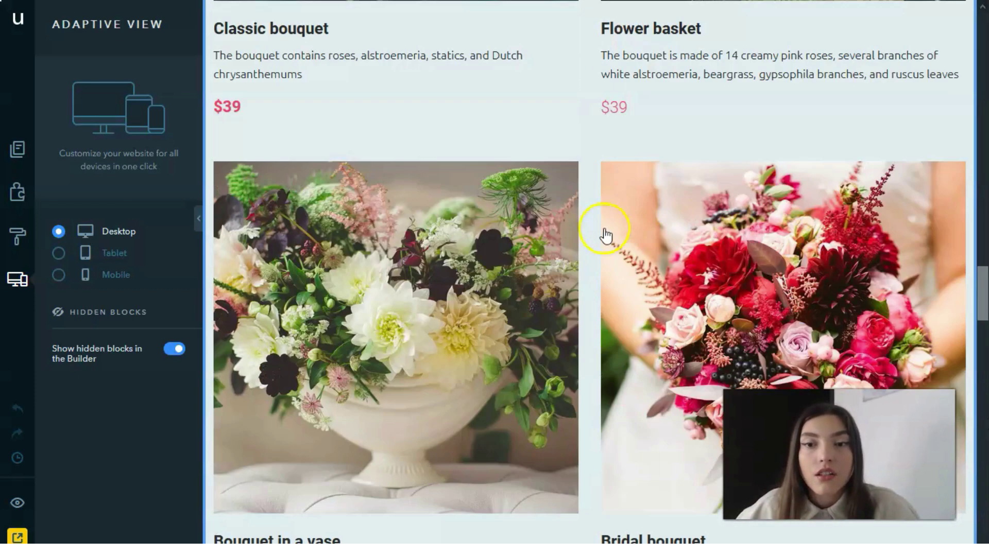
pyautogui.scroll(5, 599, 238)
pyautogui.scroll(5, 600, 238)
pyautogui.scroll(5, 605, 238)
pyautogui.scroll(4, 605, 238)
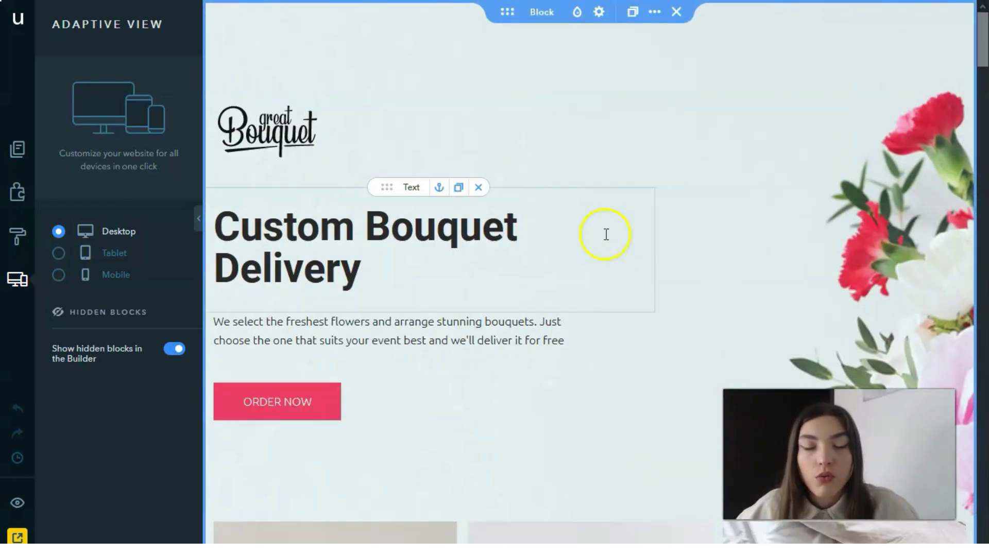